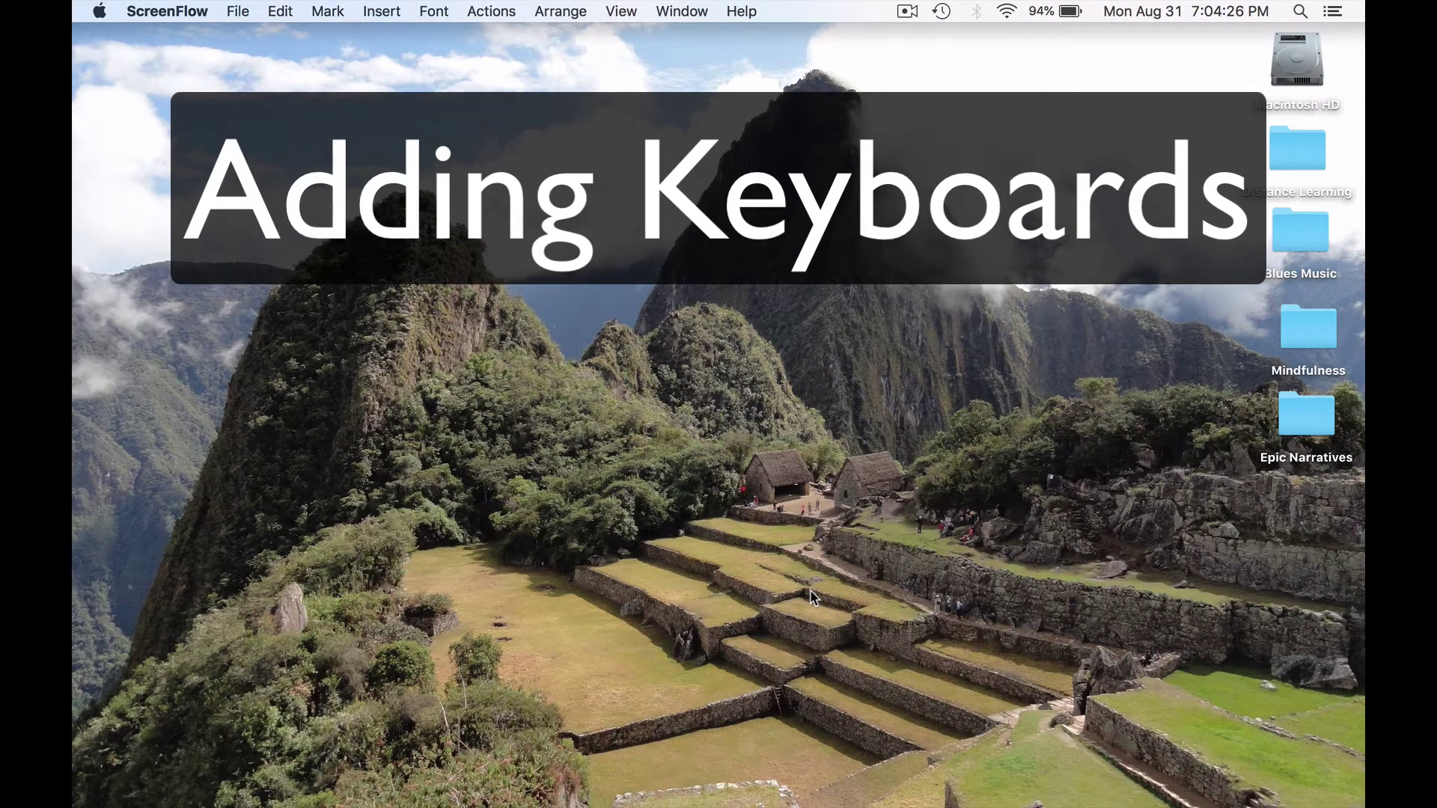
- Click the desktop so Finder becomes the frontmost application
click(811, 596)
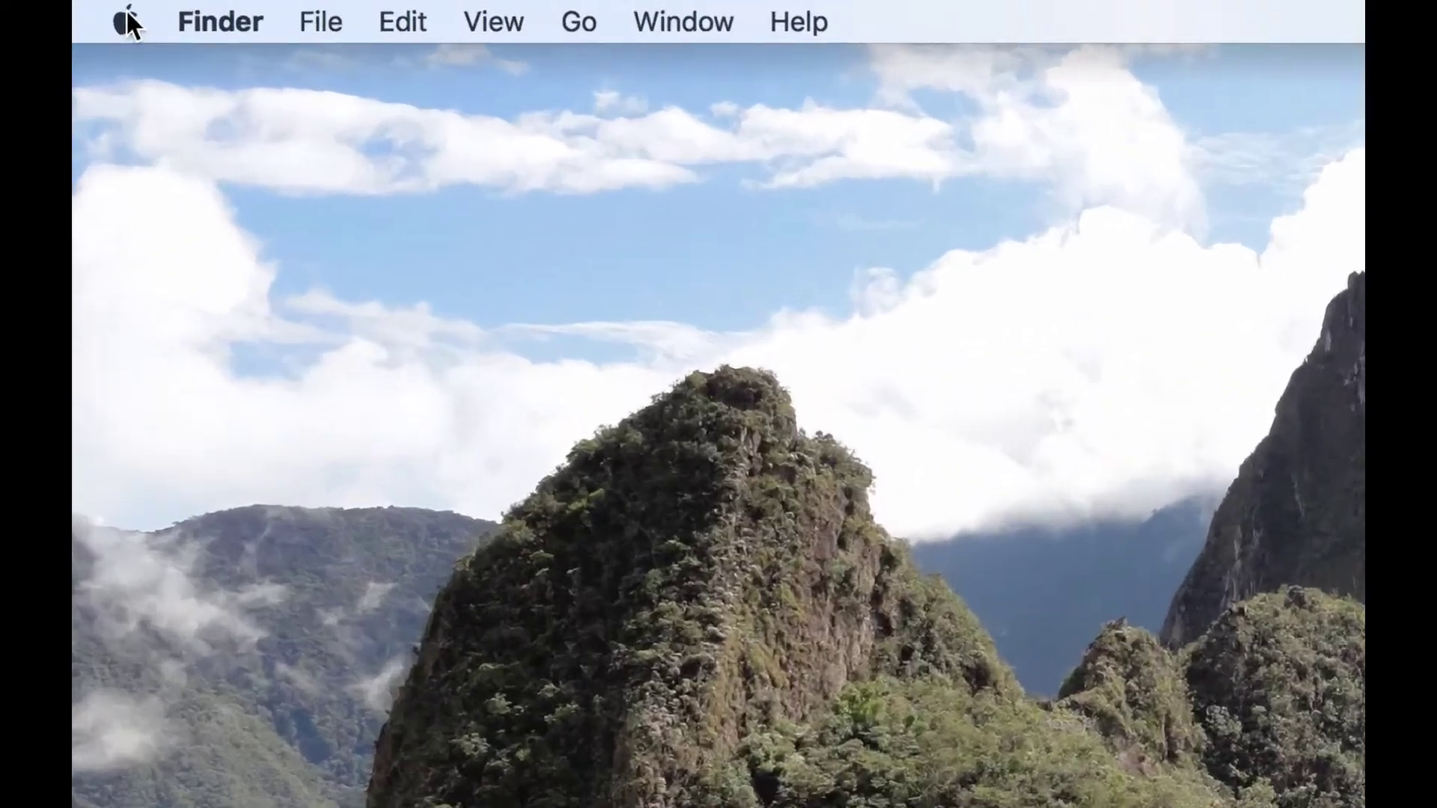
- Launch System Preferences from the Apple menu
click(100, 11)
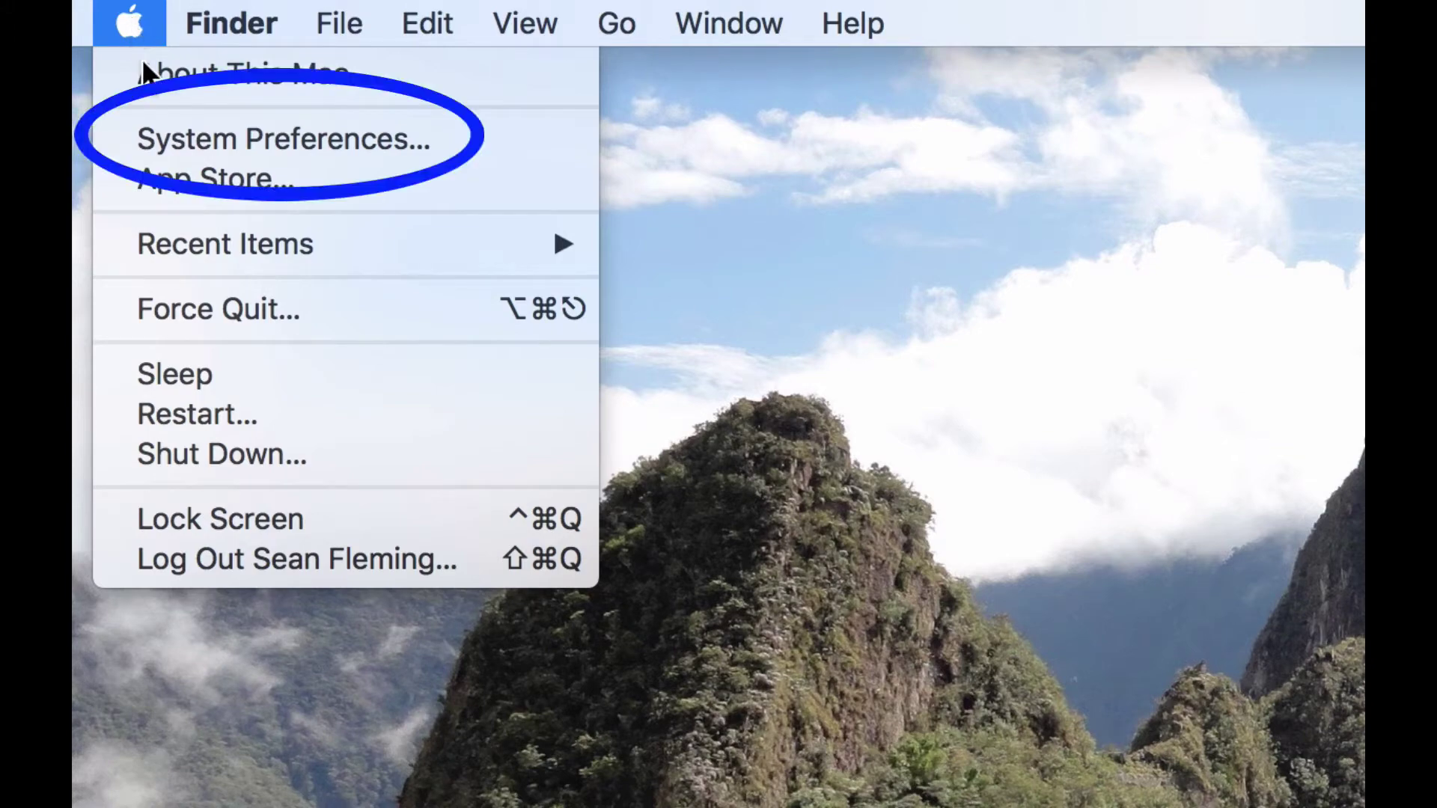
click(180, 143)
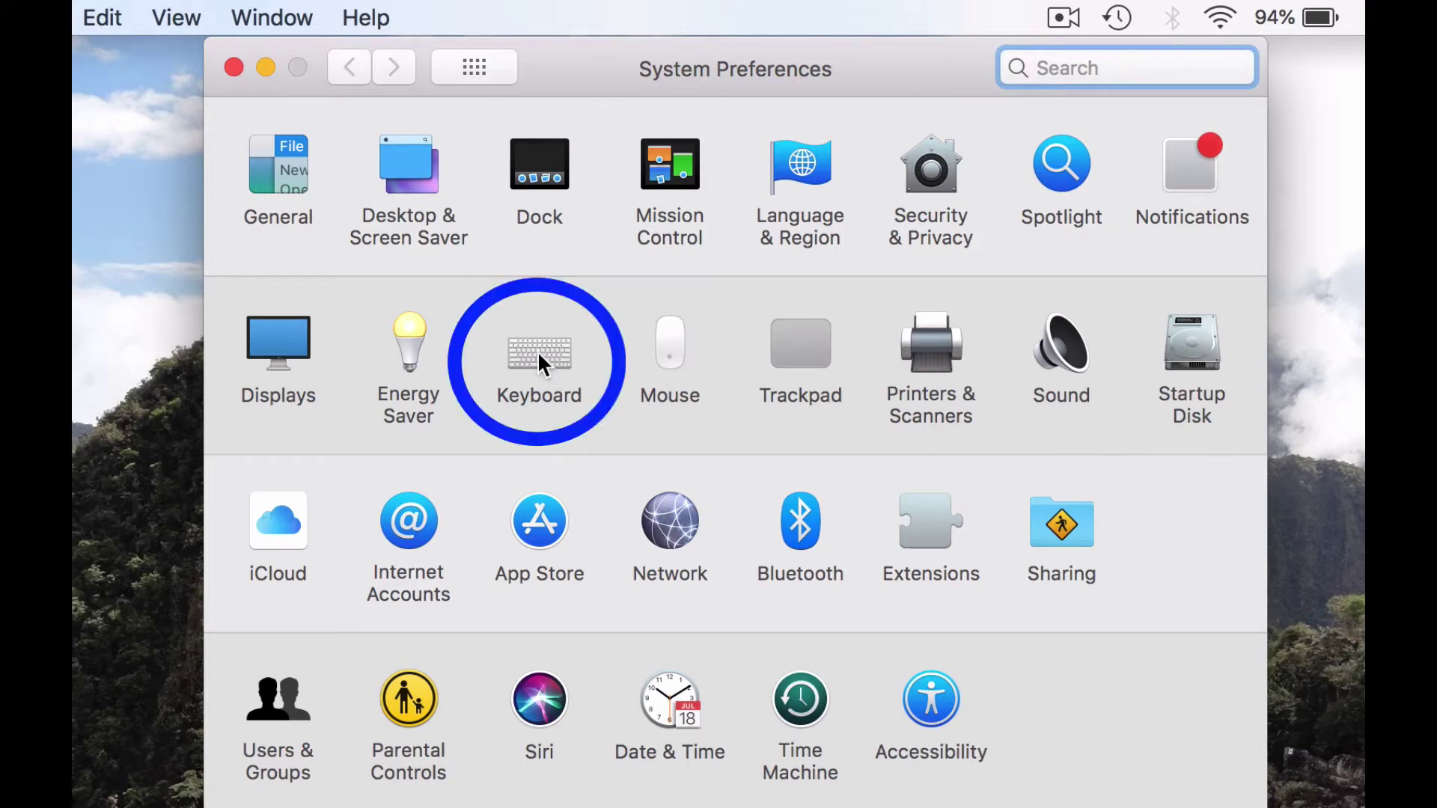
- Show the Keyboard pane's Input Sources list, which contains only U.S
click(539, 353)
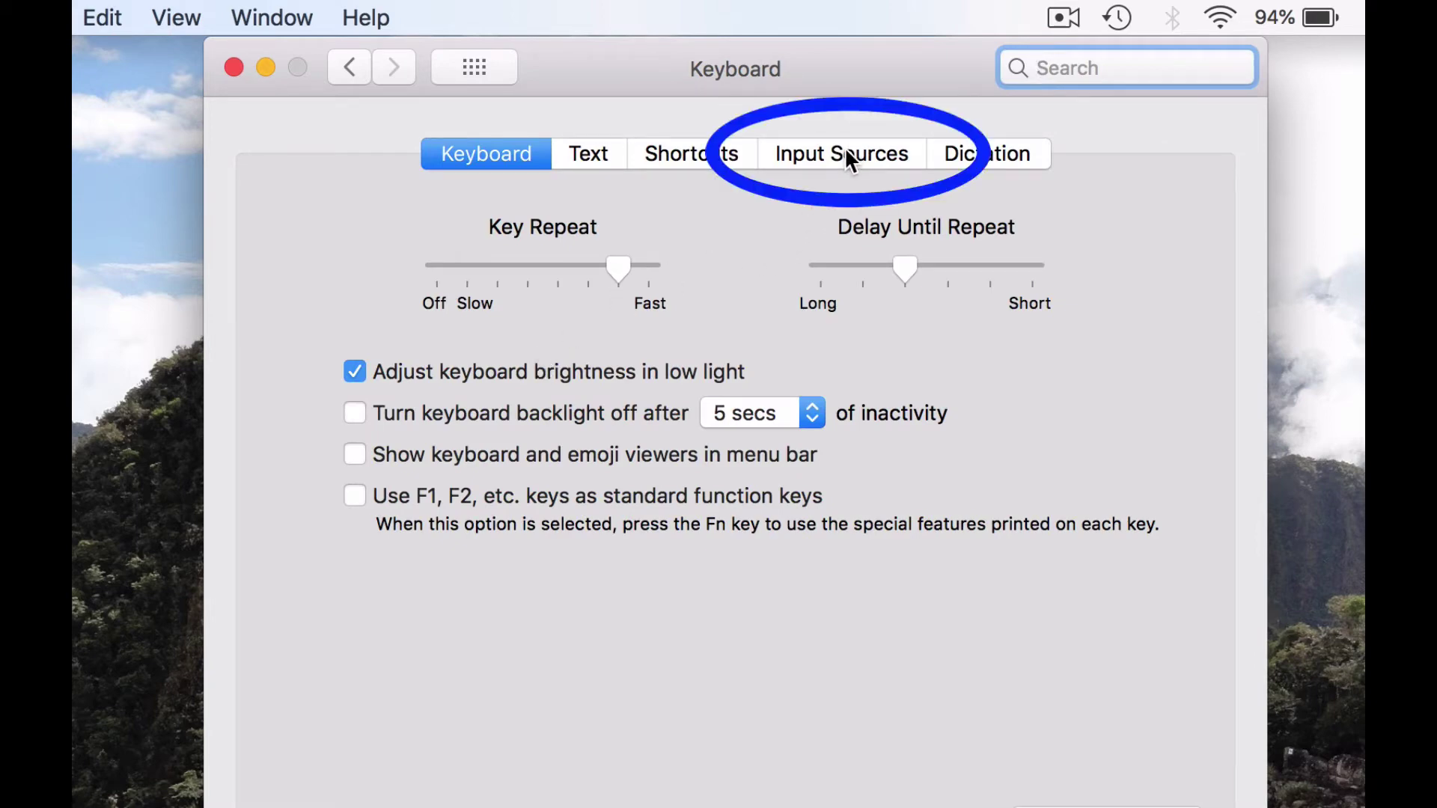
click(848, 159)
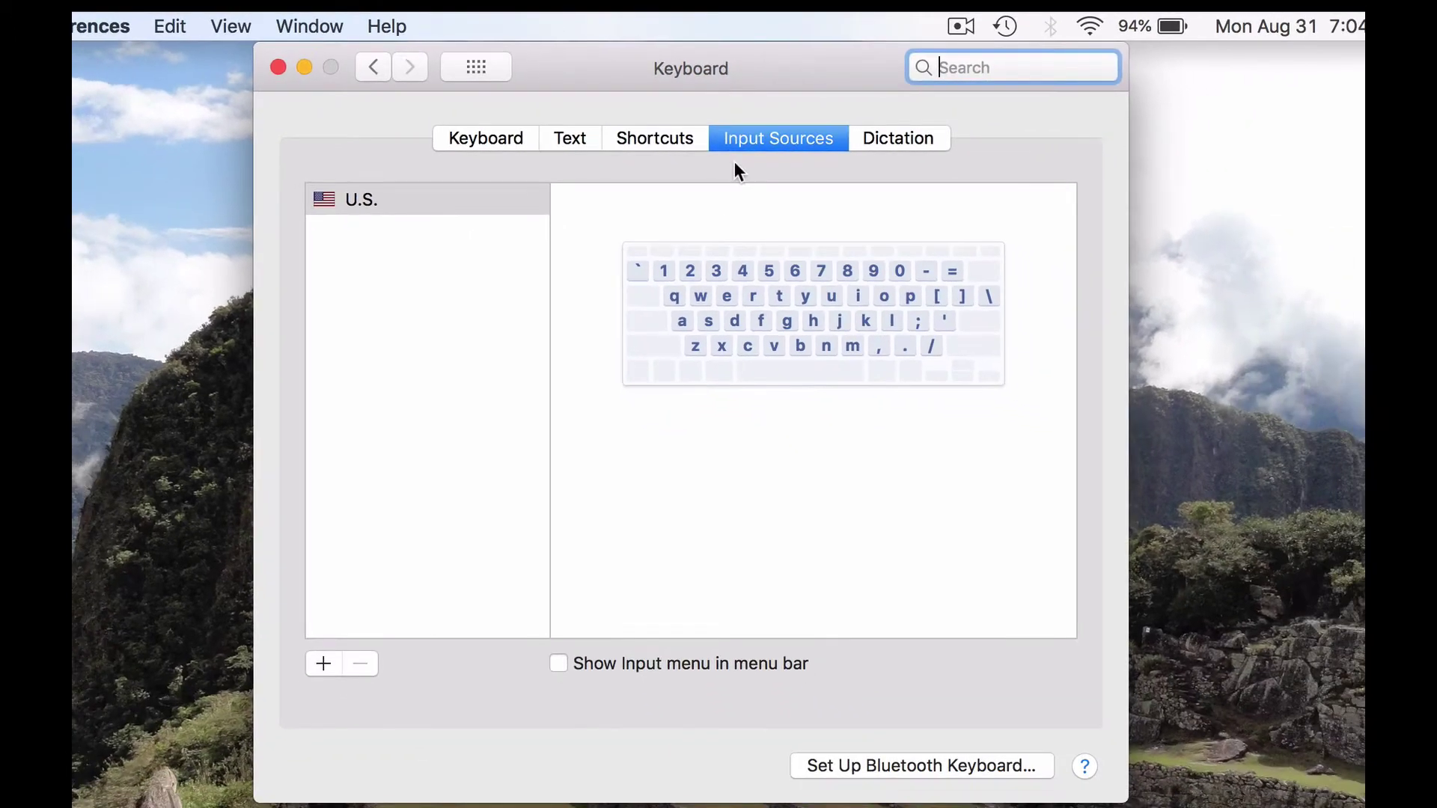
- Select the Spanish language and its standard Spanish layout in the add-source sheet
click(318, 665)
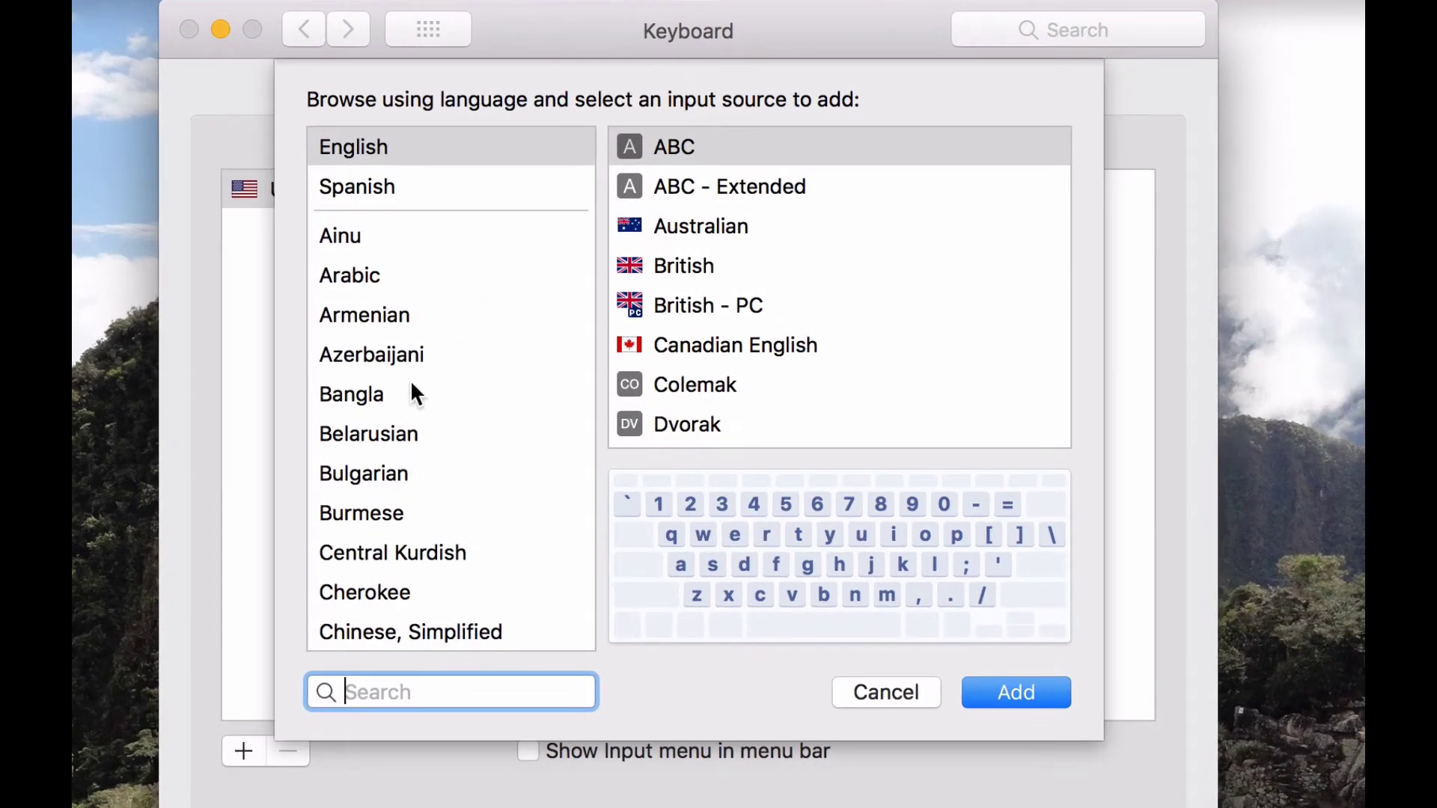
scroll(411, 387, down, 3)
scroll(411, 387, down, 1)
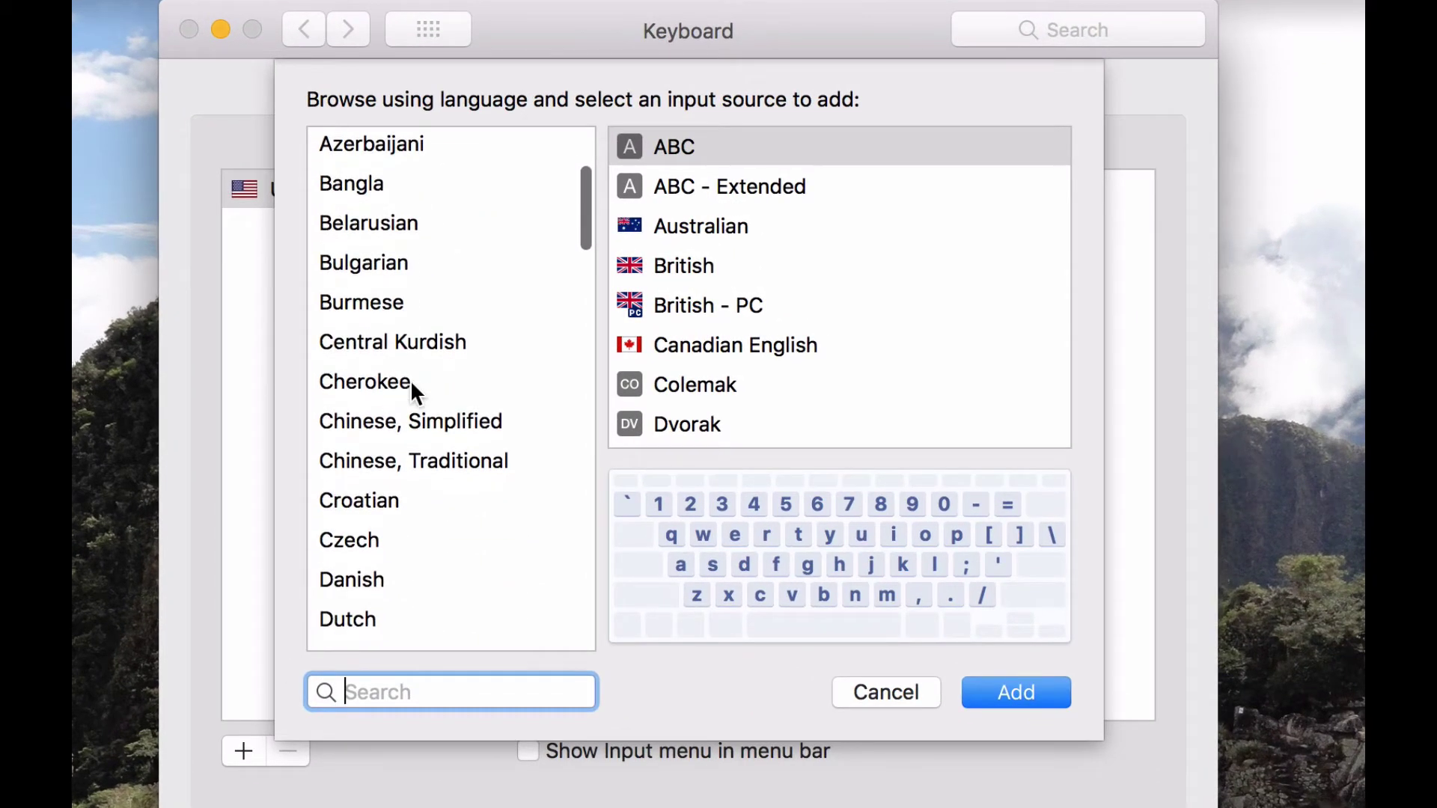
scroll(411, 388, down, 1)
scroll(411, 388, down, 1)
scroll(411, 387, down, 4)
scroll(410, 388, down, 1)
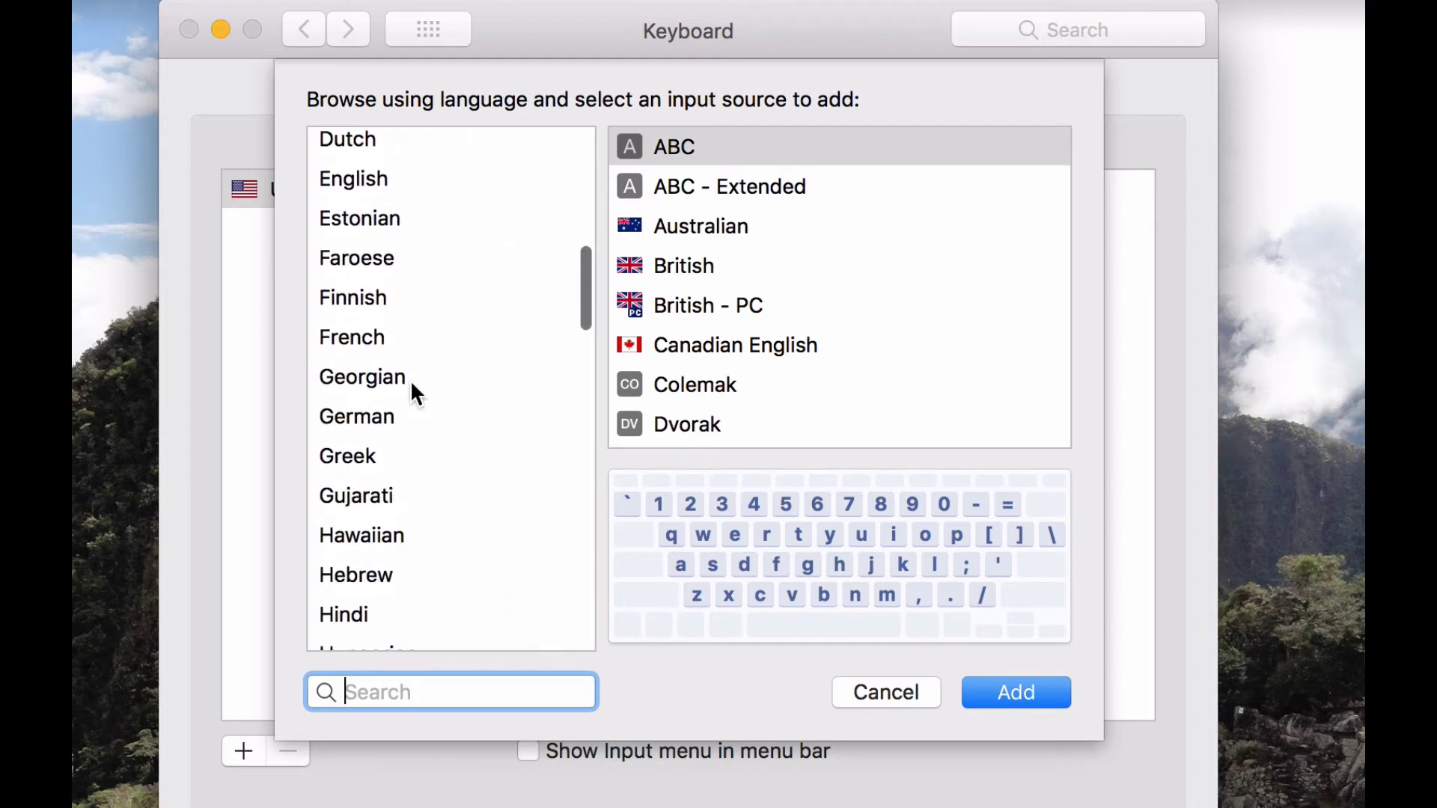
scroll(410, 387, down, 3)
scroll(410, 388, down, 2)
scroll(411, 384, down, 1)
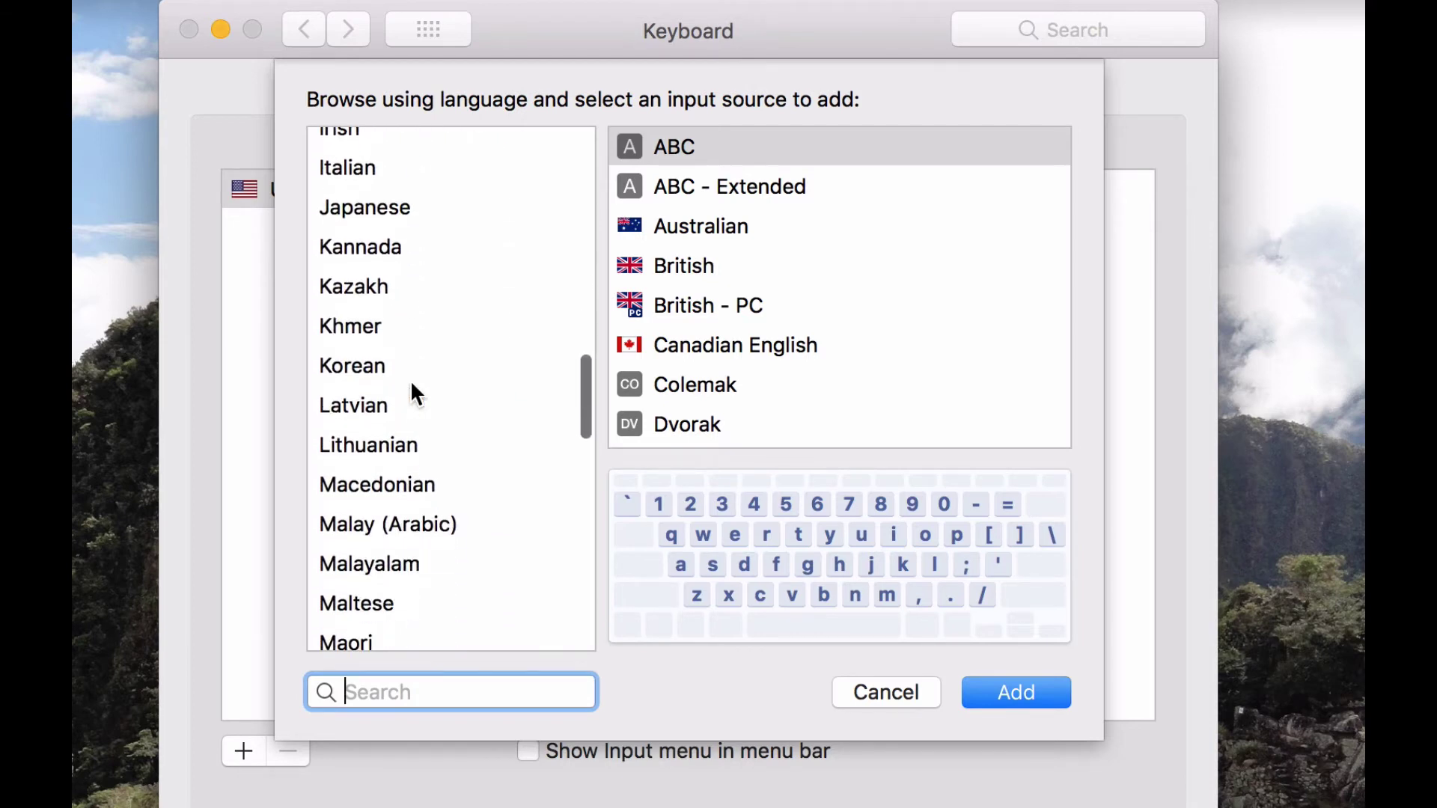
scroll(411, 384, down, 3)
scroll(411, 384, down, 1)
scroll(412, 384, down, 1)
scroll(412, 391, down, 3)
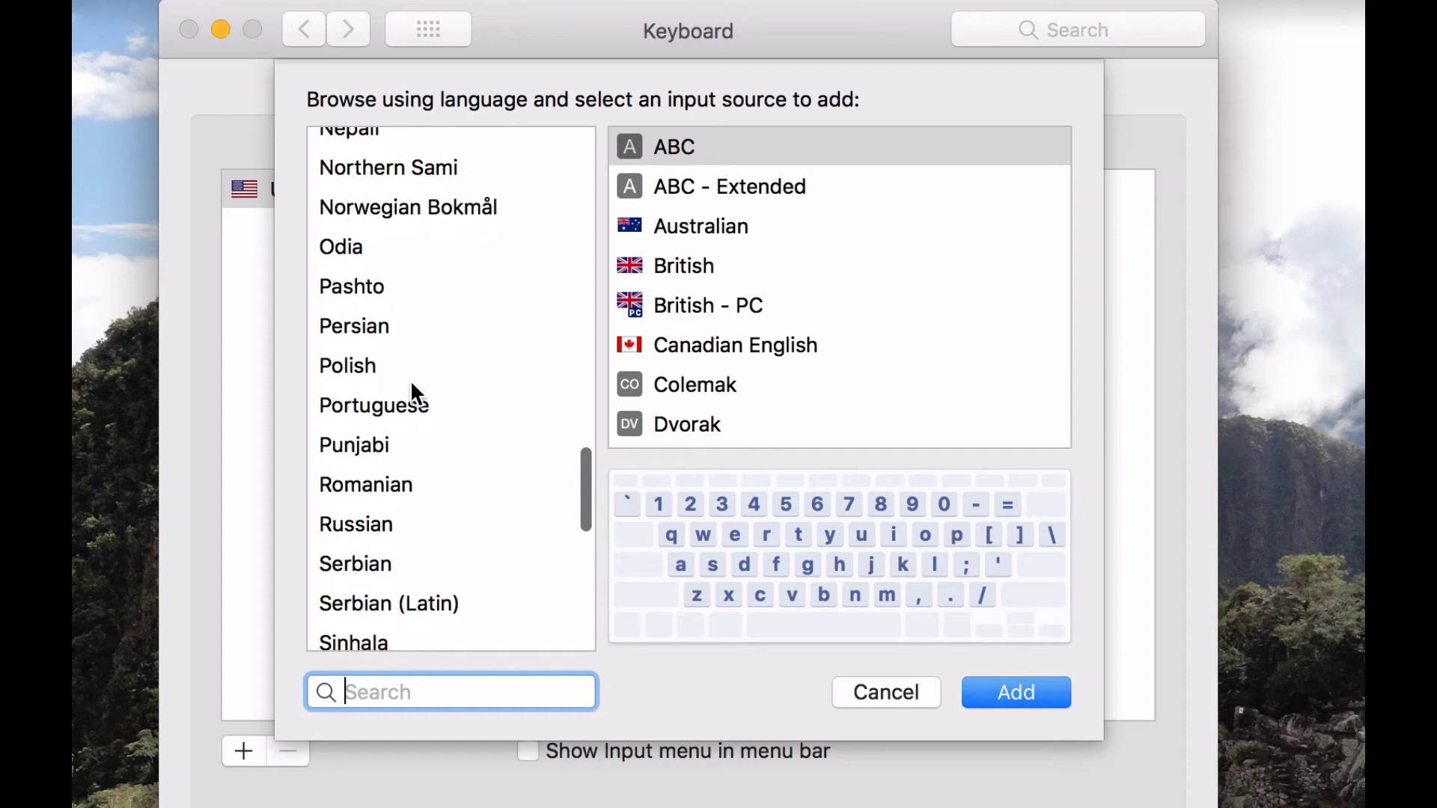
scroll(411, 392, down, 3)
scroll(411, 391, down, 1)
scroll(411, 382, down, 3)
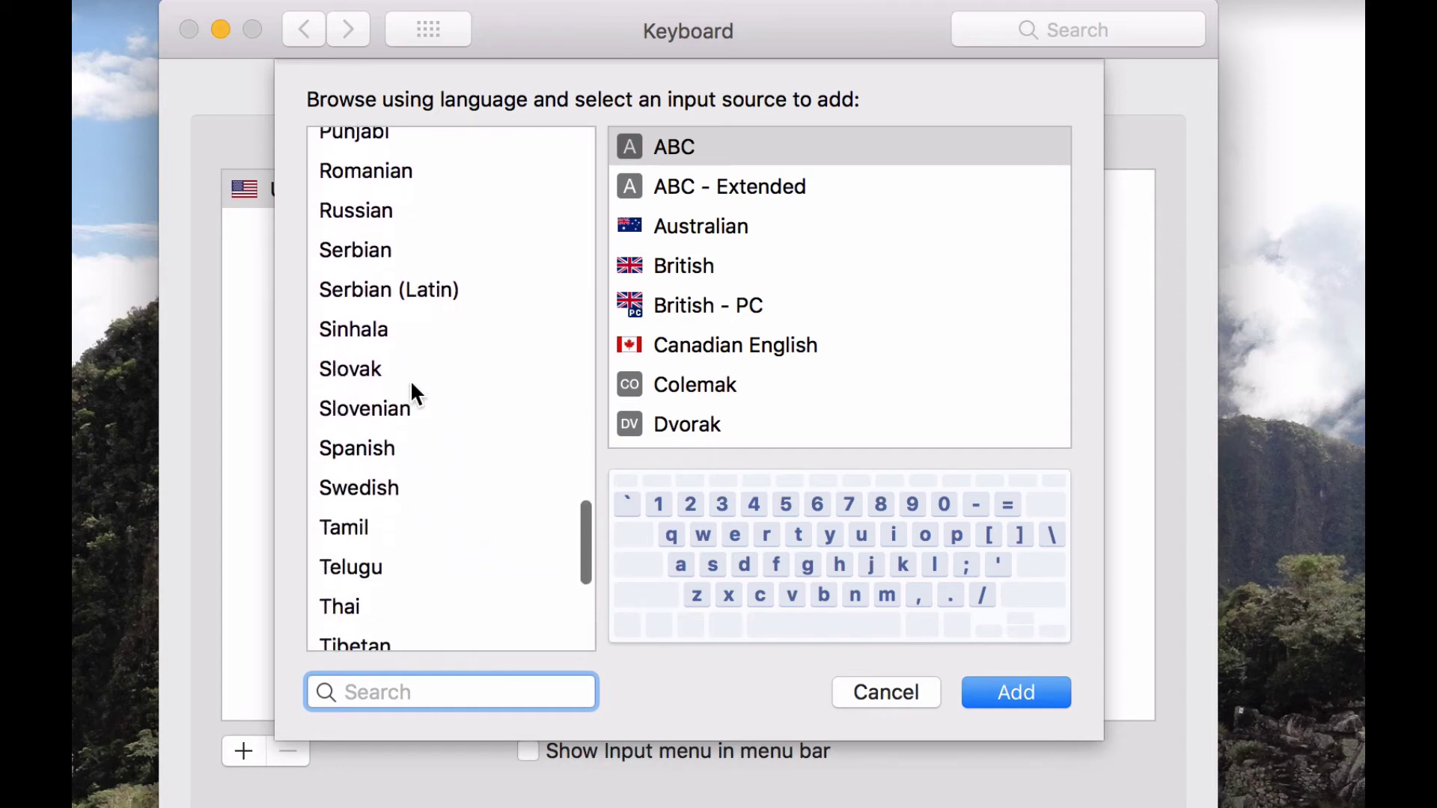
scroll(411, 382, down, 1)
click(378, 417)
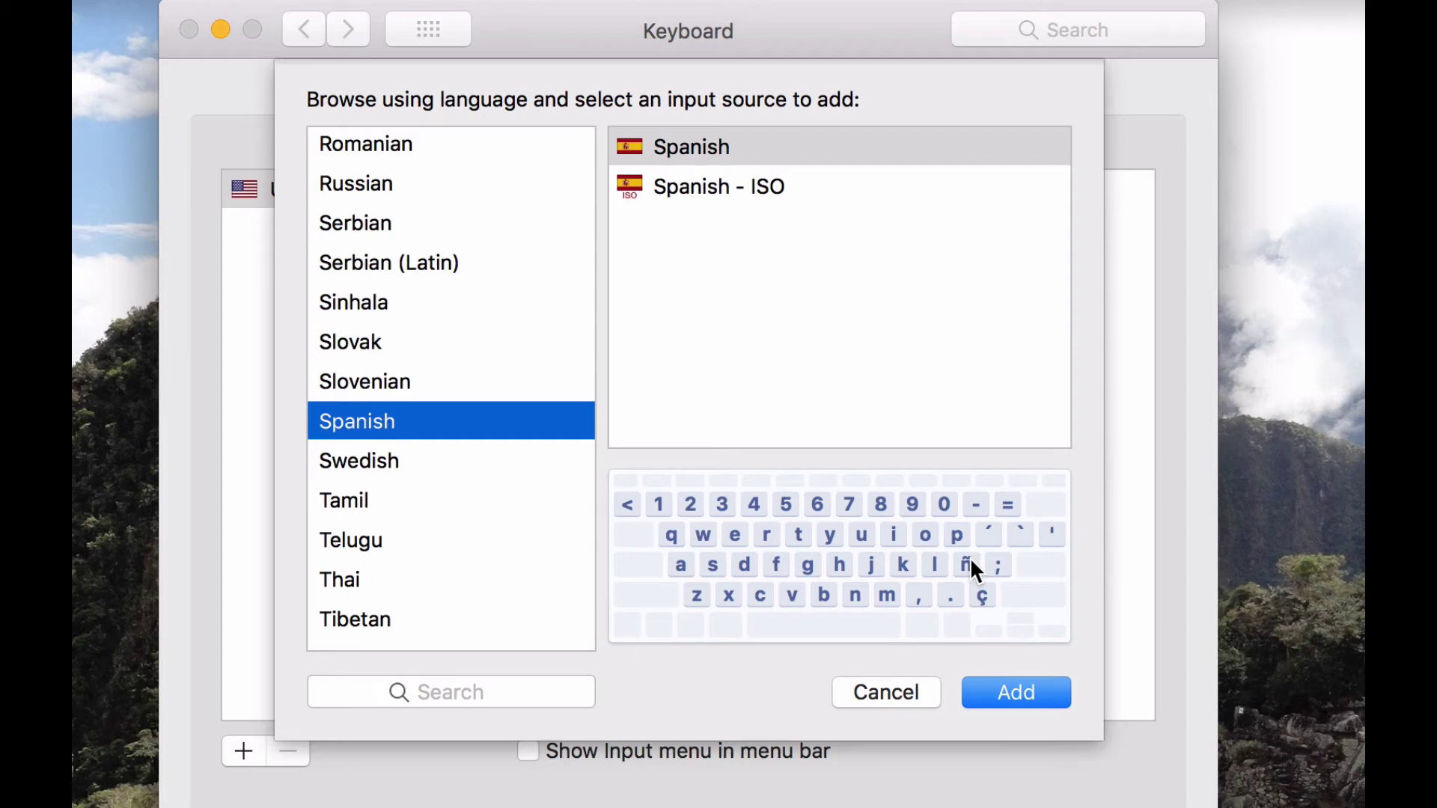
click(696, 143)
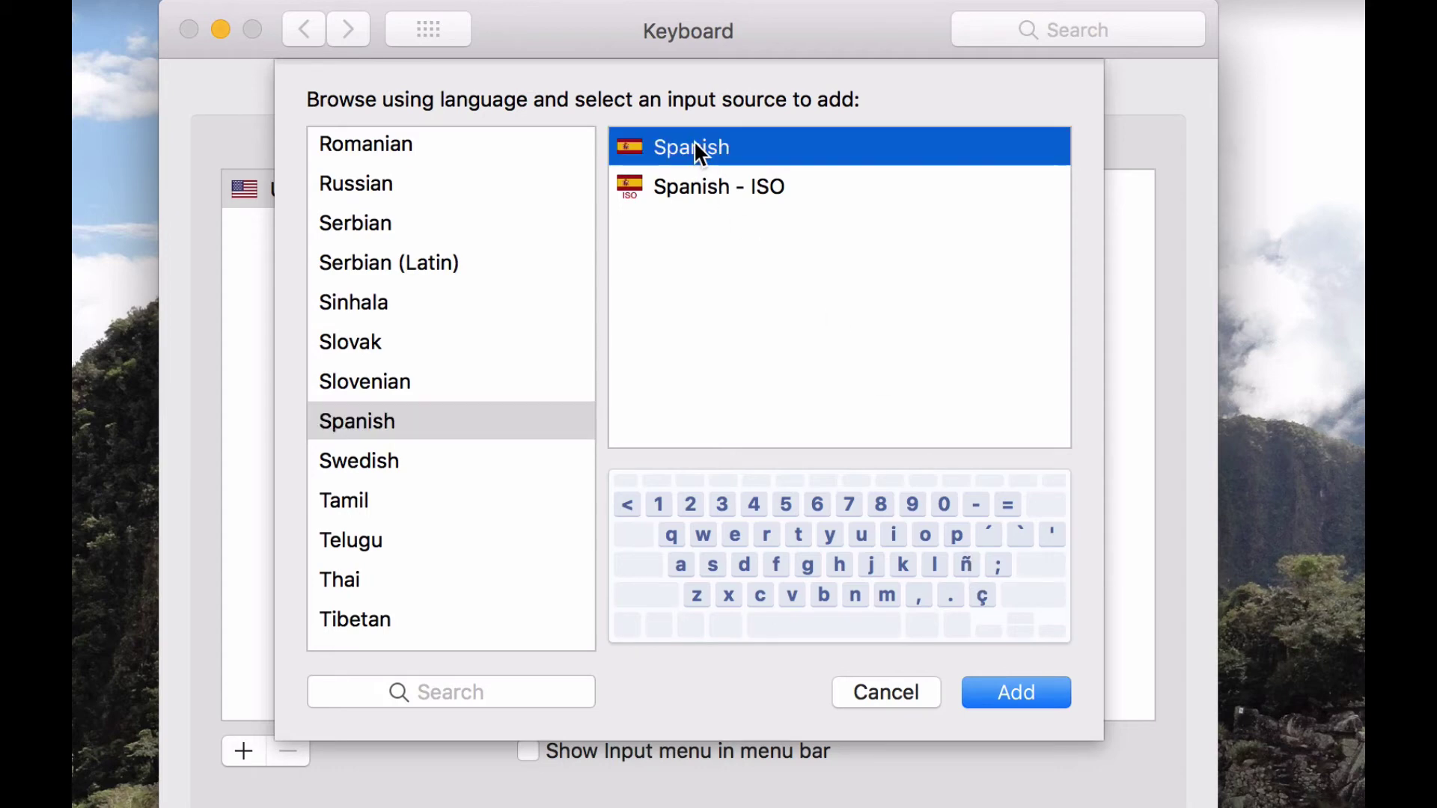
- Add Spanish below U.S. and enable Show Input menu in menu bar
click(1009, 685)
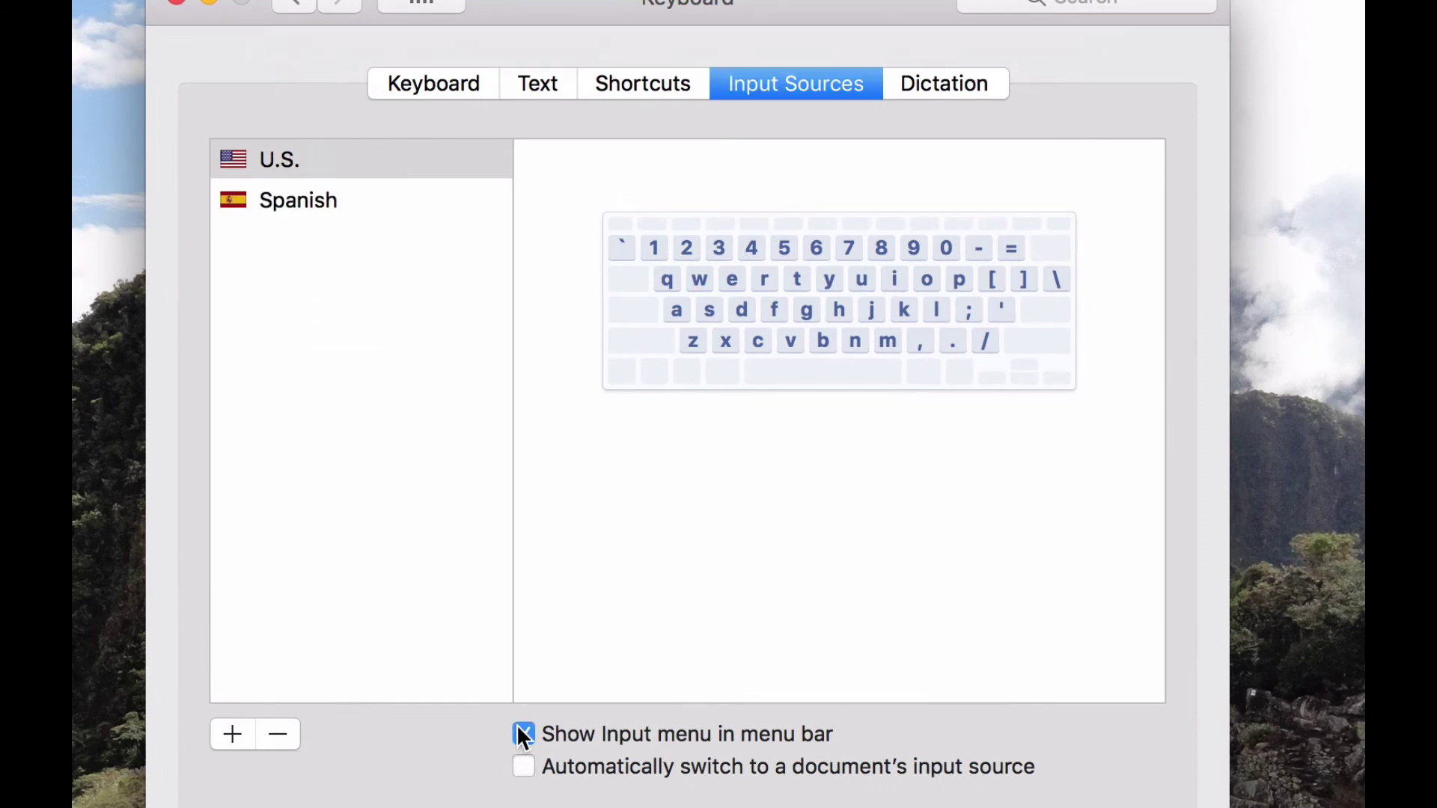
click(525, 733)
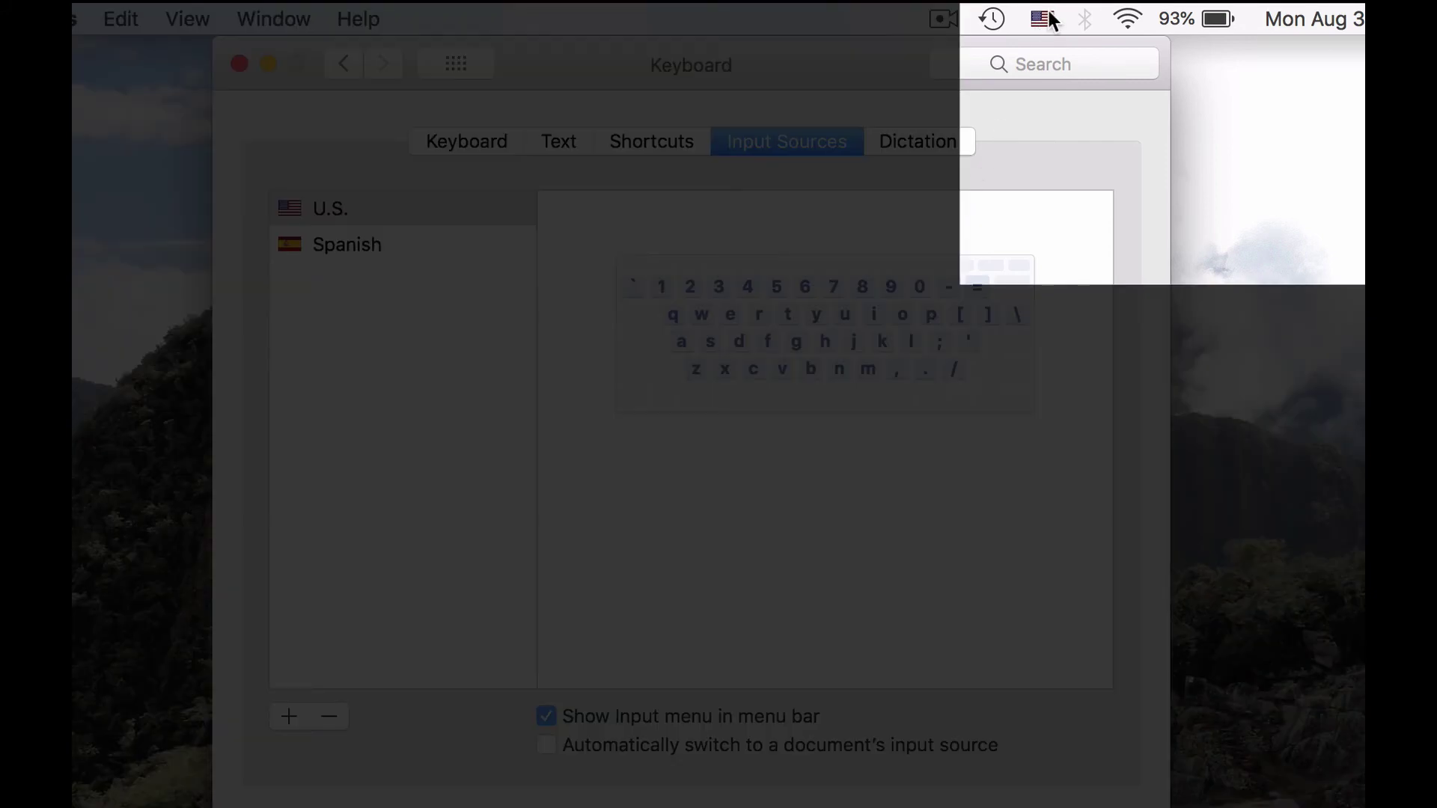
- Switch the menu-bar input menu from U.S. to Spanish
click(1049, 10)
click(1042, 18)
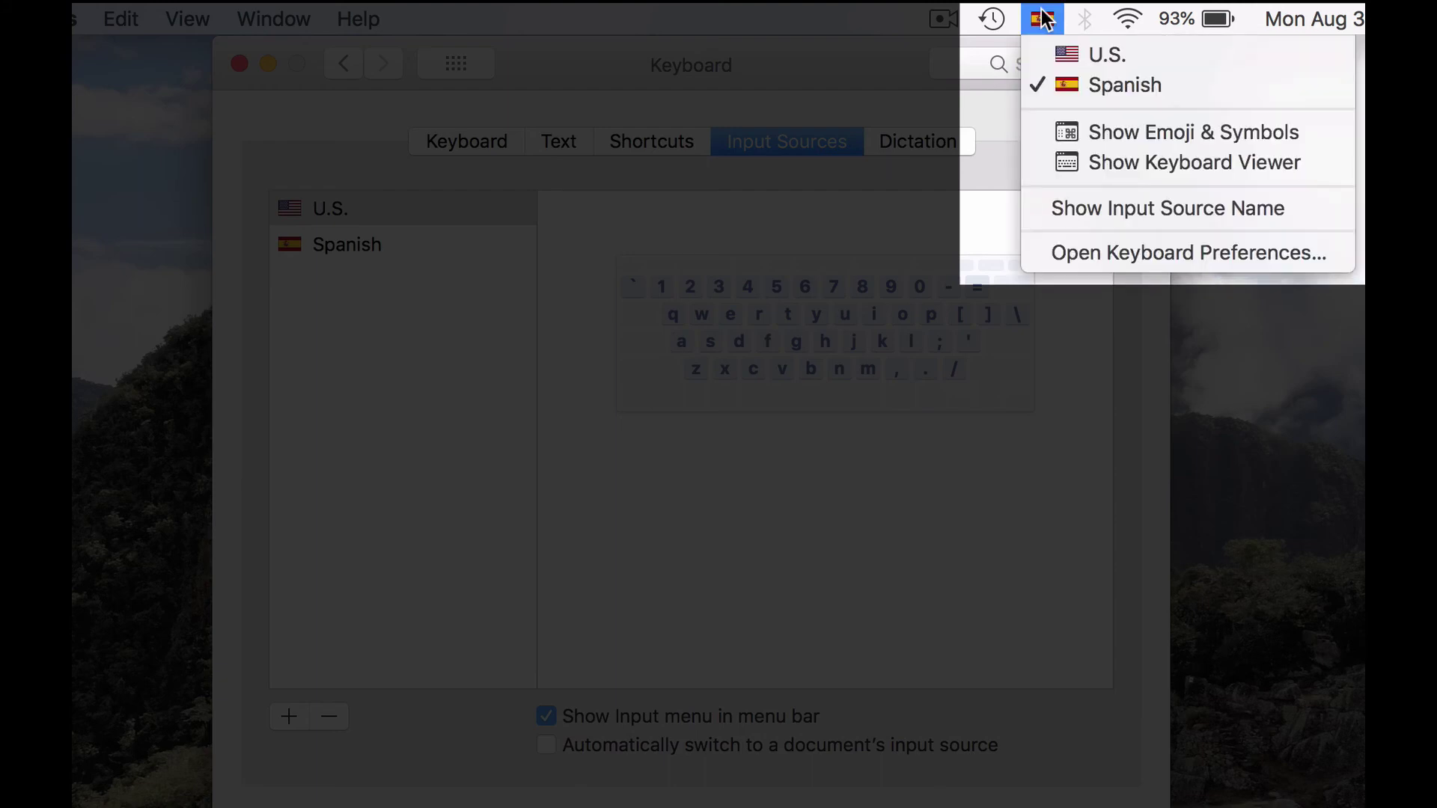
click(1043, 18)
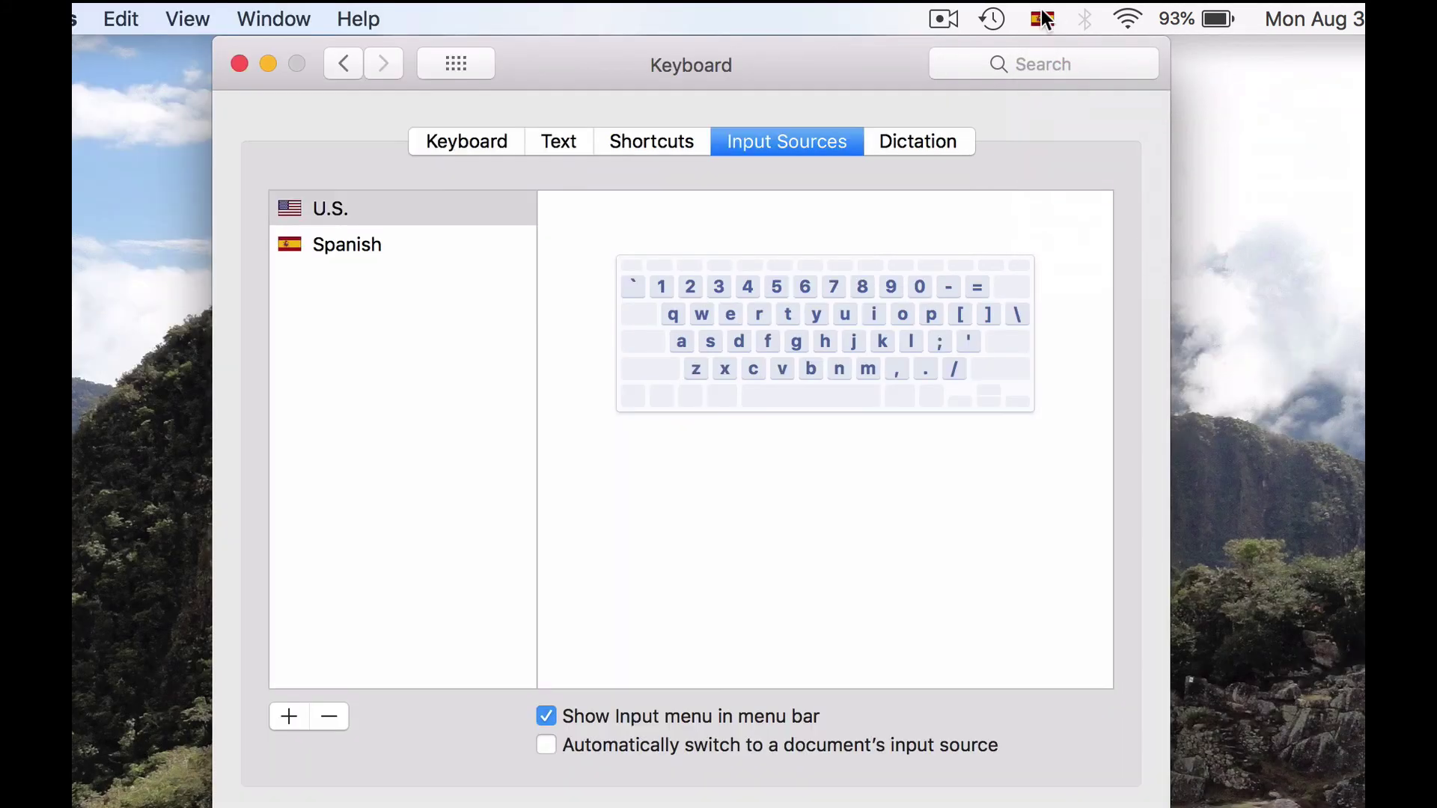